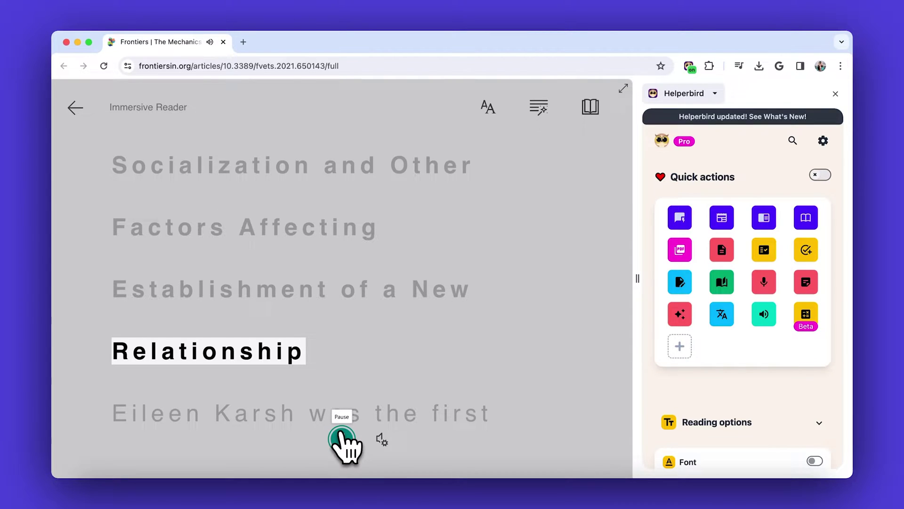
Pause read-aloud, set voice speed to 1.75, then resume and pause again
click(342, 440)
click(382, 440)
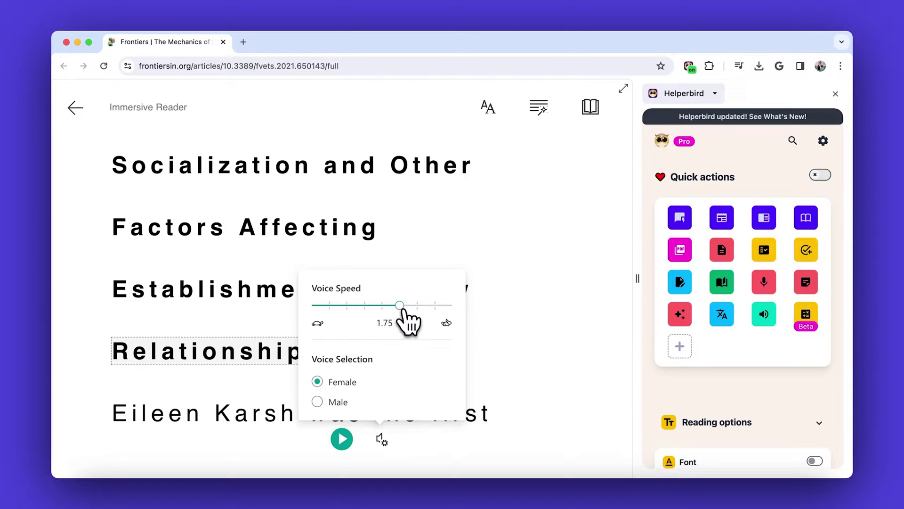
click(342, 440)
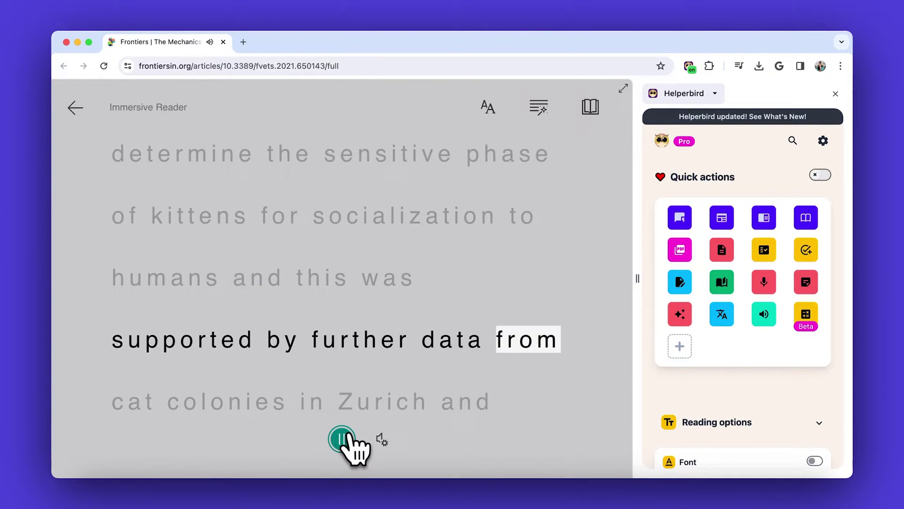
click(344, 440)
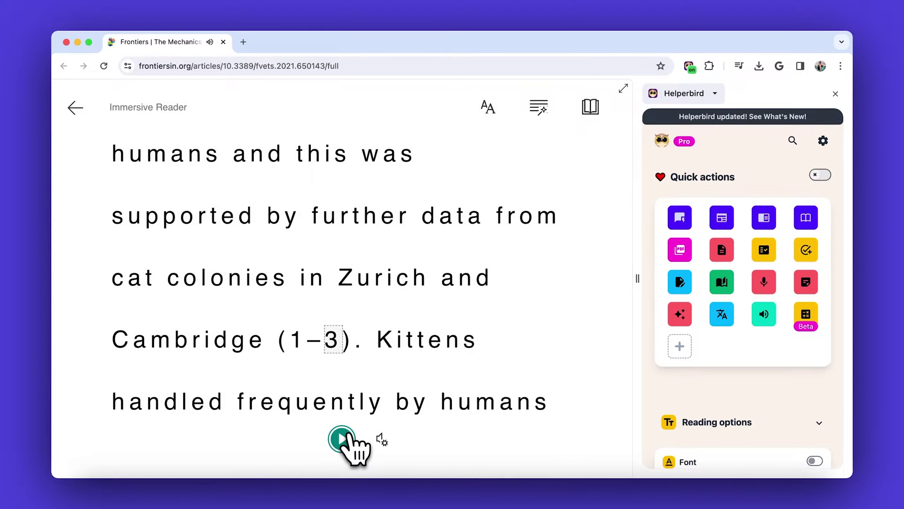
scroll(453, 297, up, 10)
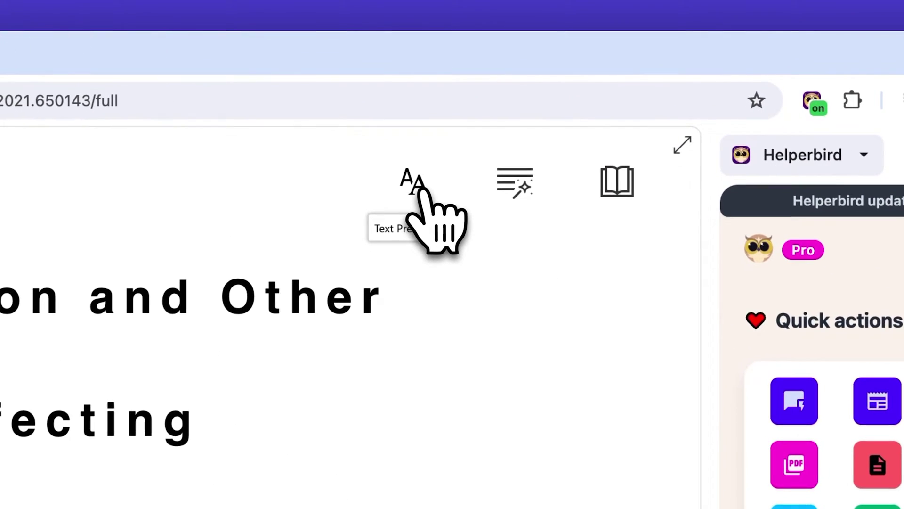
Set text size to 36, turn off increased spacing, and choose Comic Sans font
click(488, 107)
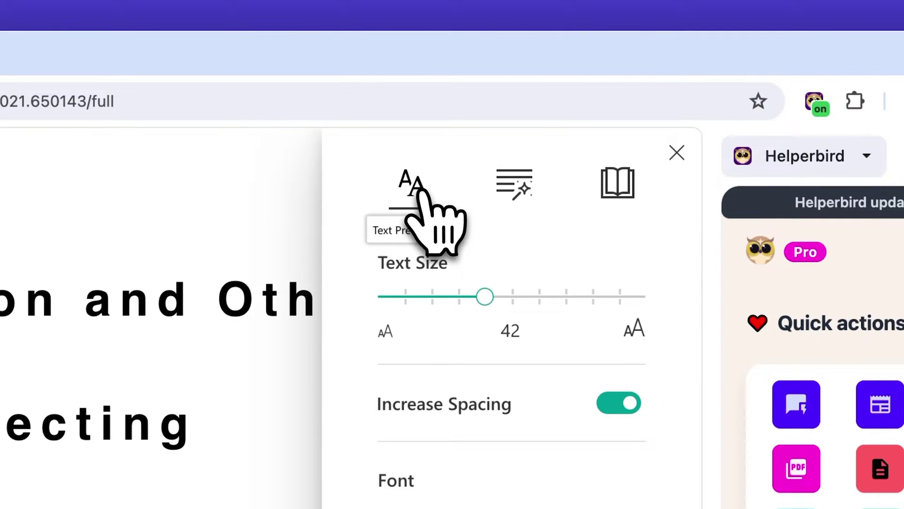
drag(485, 297, 459, 297)
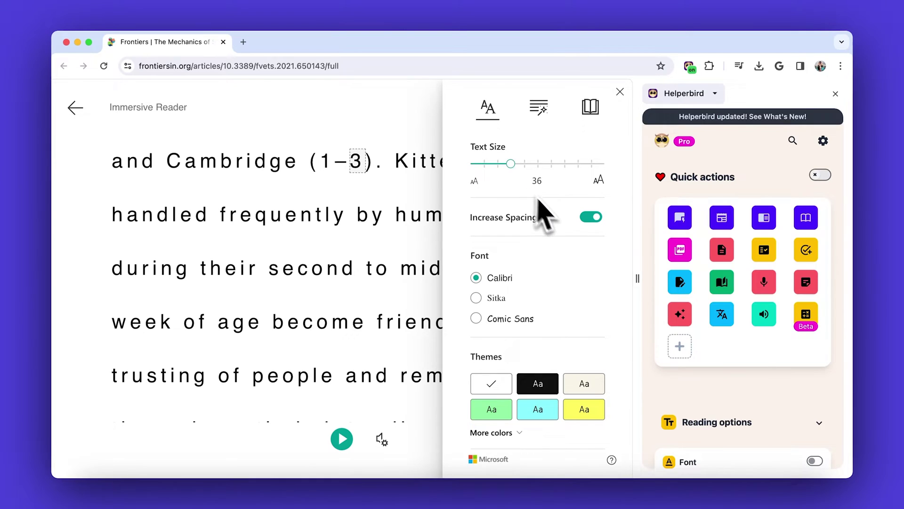
click(592, 217)
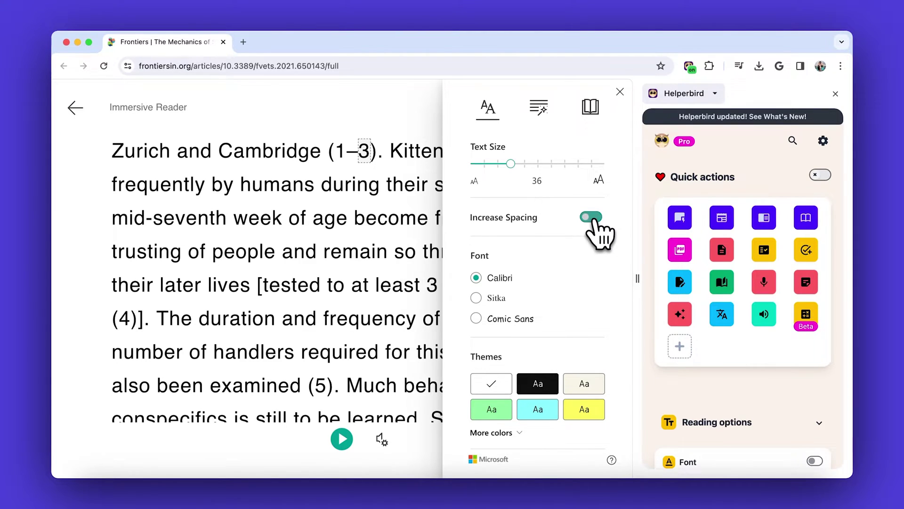
scroll(396, 255, up, 5)
scroll(385, 255, up, 2)
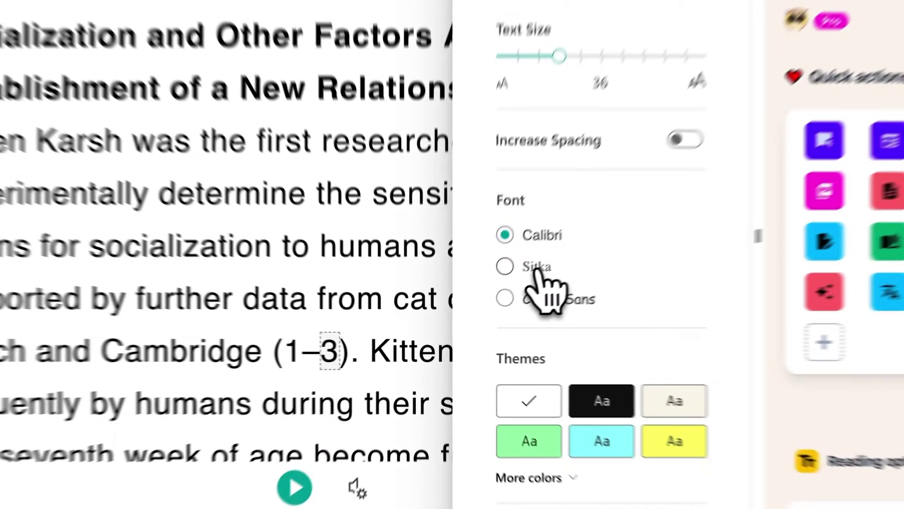
click(477, 297)
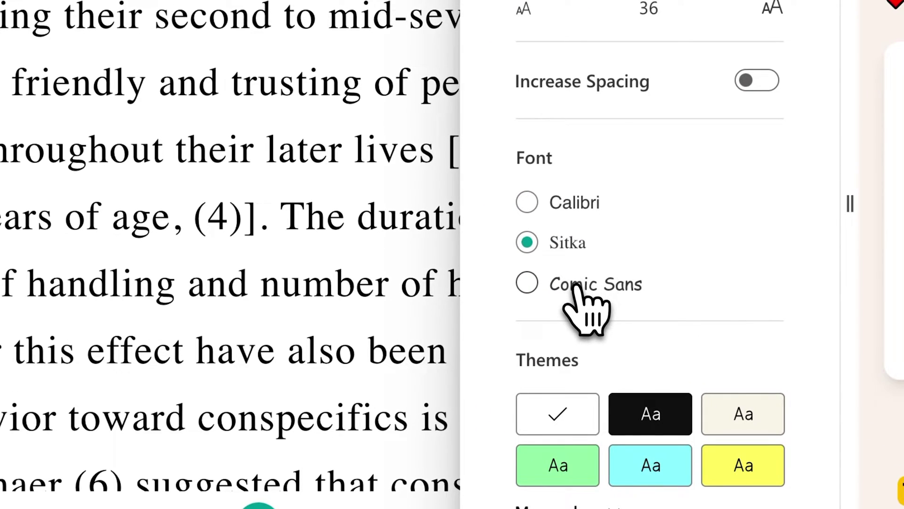
click(579, 284)
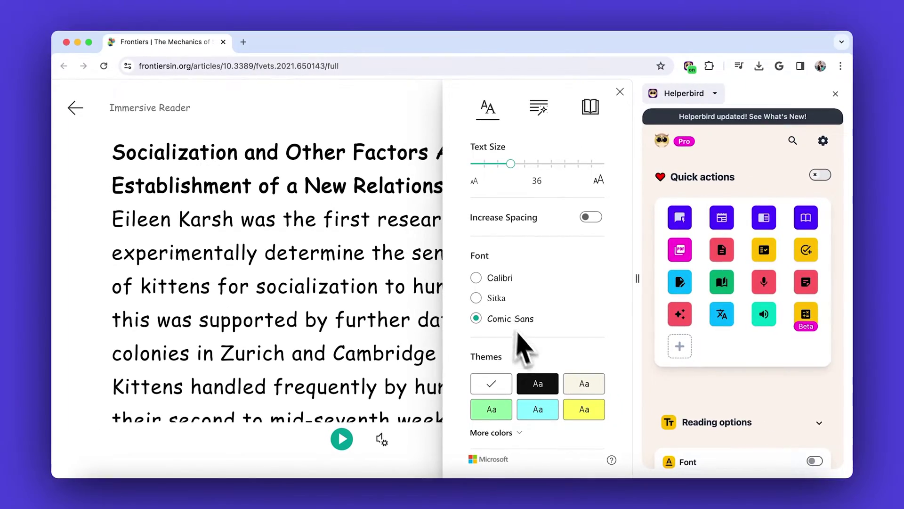
Apply the yellow theme from More colors and close the Helperbird sidebar
click(494, 433)
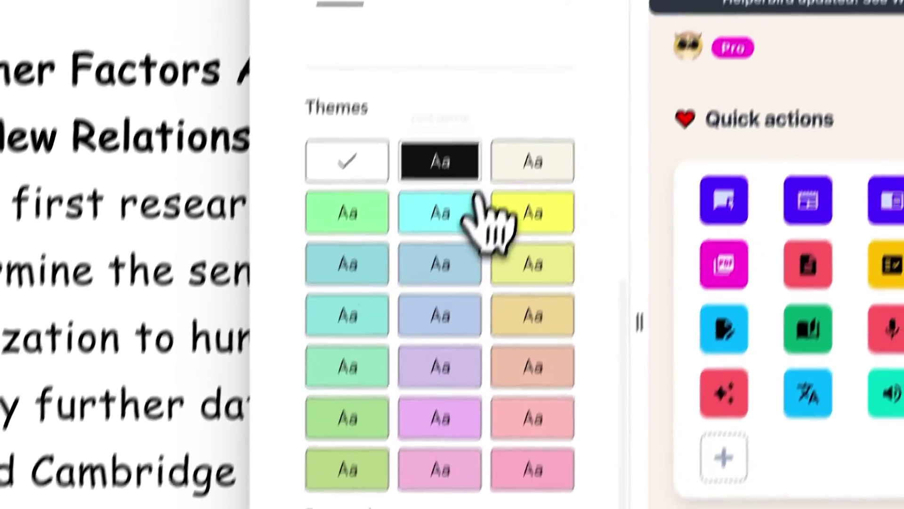
click(452, 170)
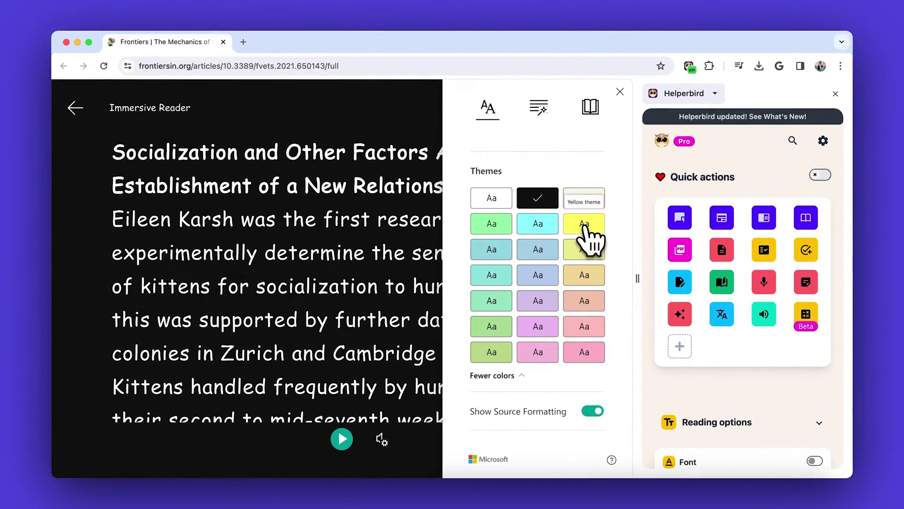
click(585, 225)
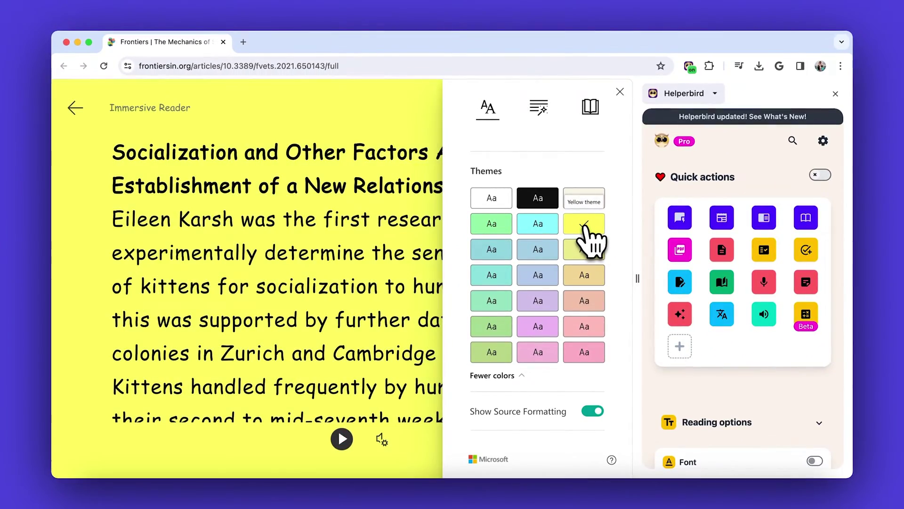
click(836, 94)
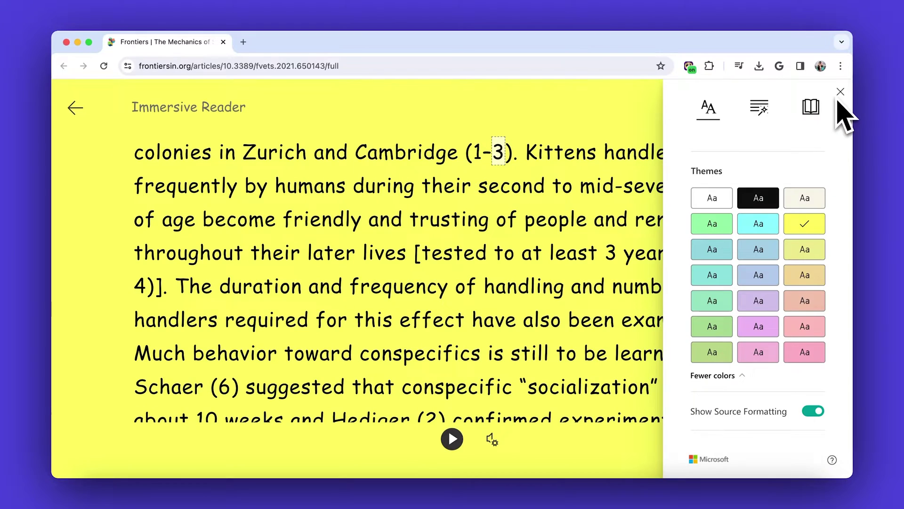
Turn on syllables, noun, verb, adjective and adverb colouring, and part-of-speech labels
click(760, 110)
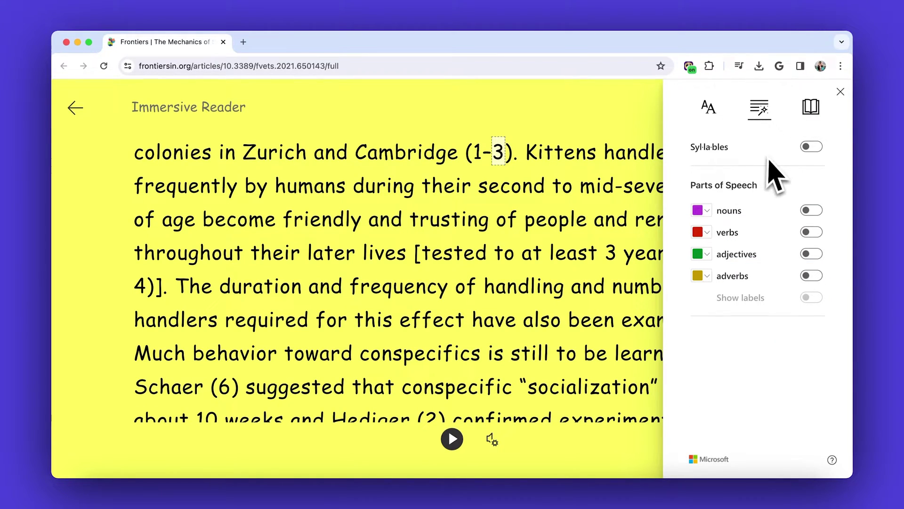
click(813, 148)
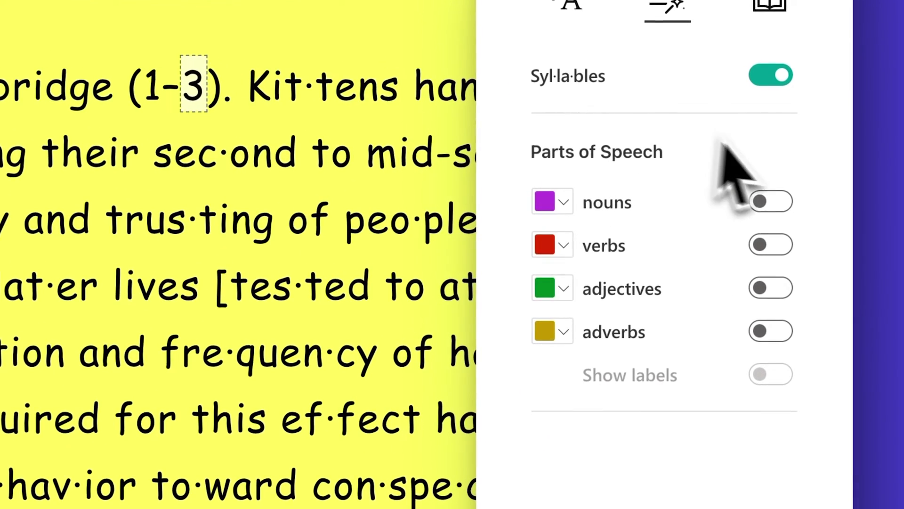
click(771, 202)
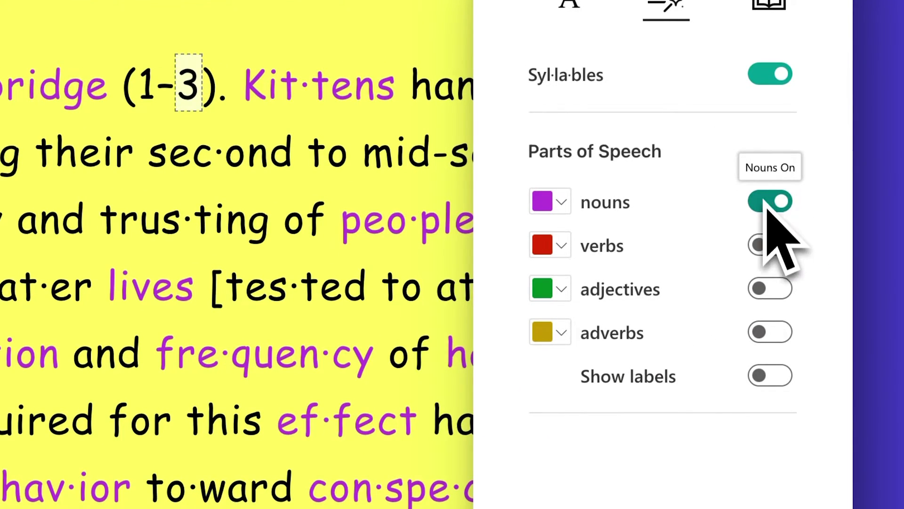
click(768, 247)
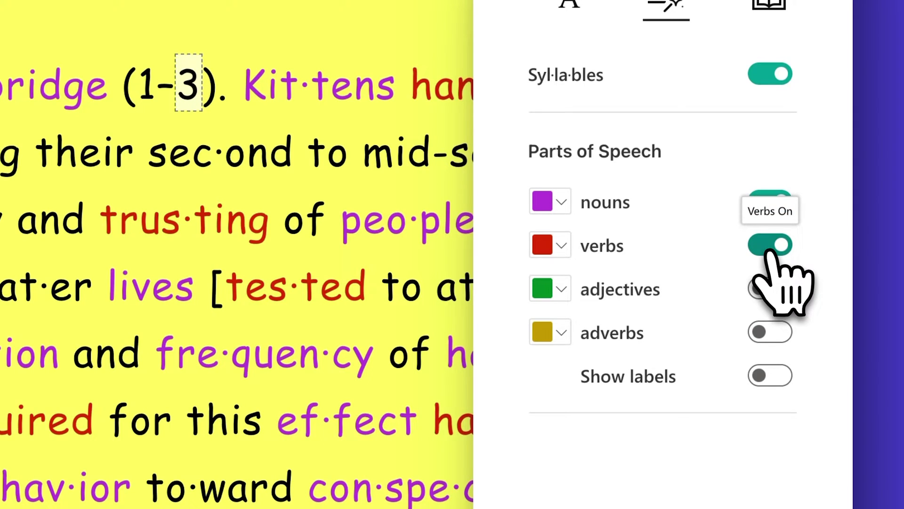
click(771, 289)
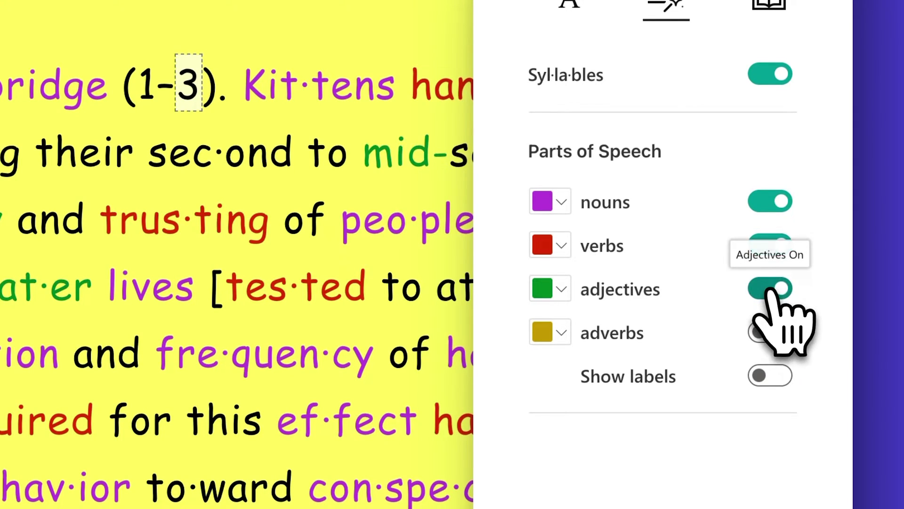
click(770, 332)
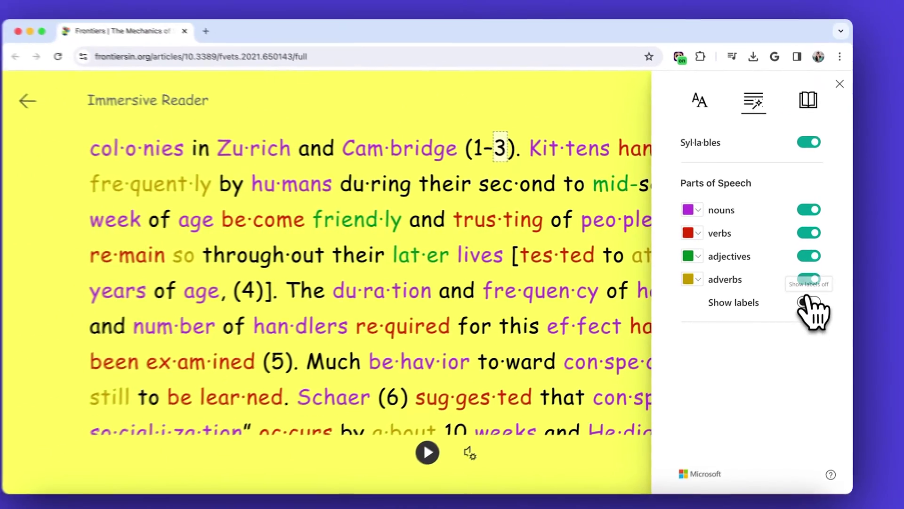
click(770, 376)
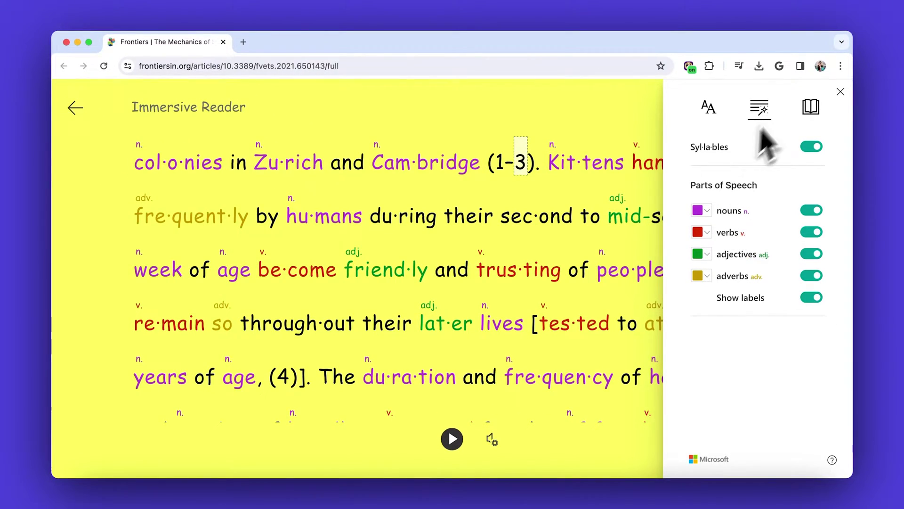
View the picture dictionary for 'Kittens', then set line focus to one line after trying three
click(811, 108)
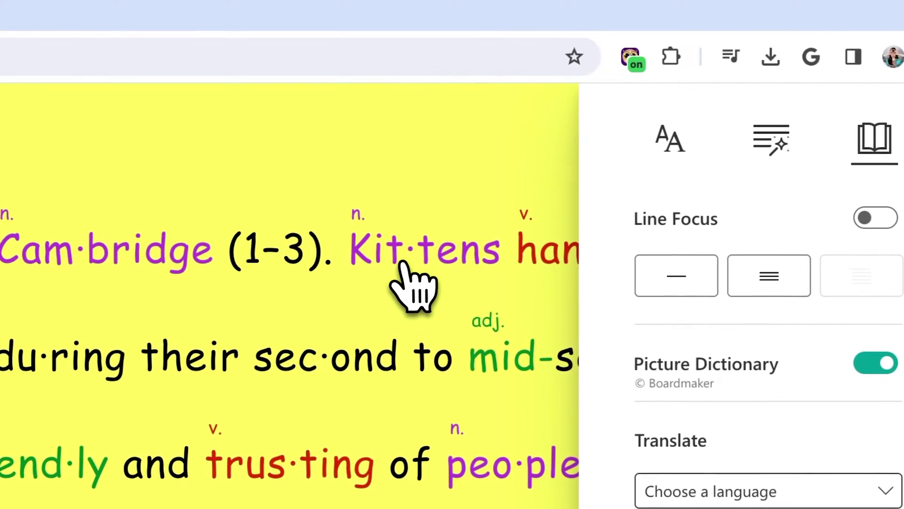
click(414, 283)
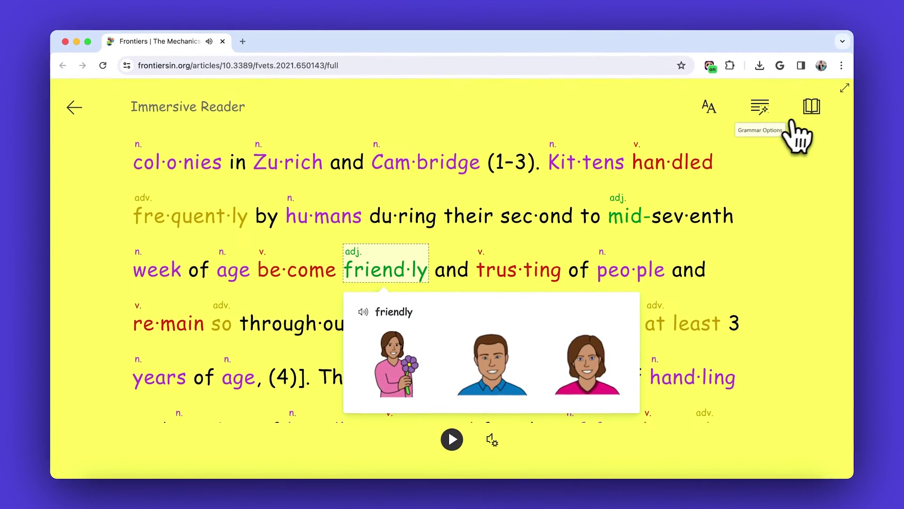
click(811, 107)
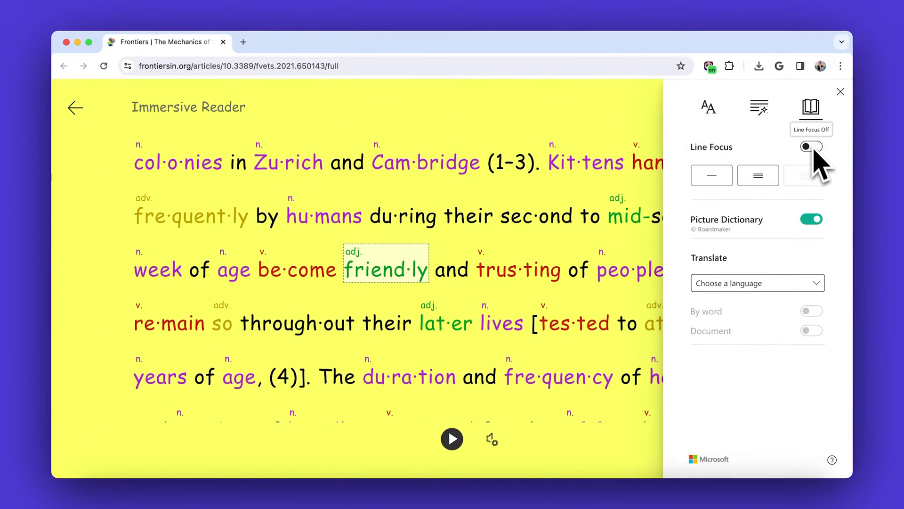
click(812, 148)
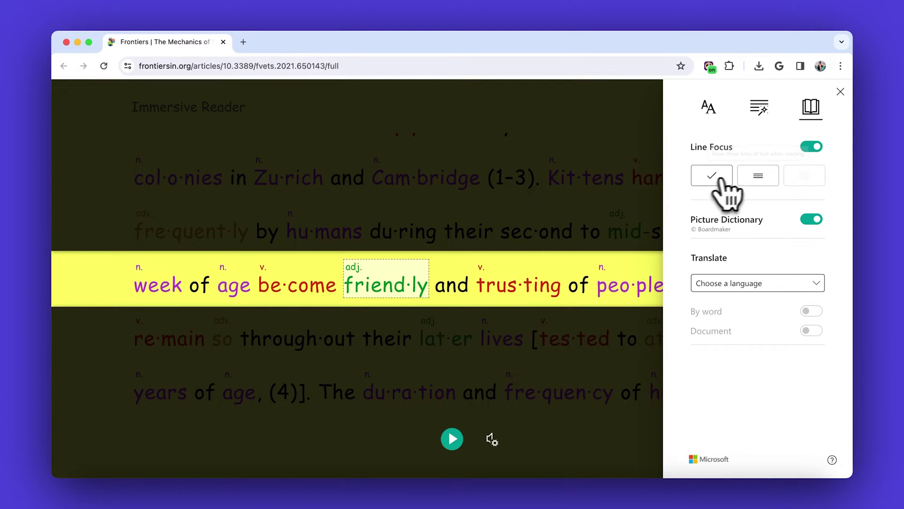
click(759, 177)
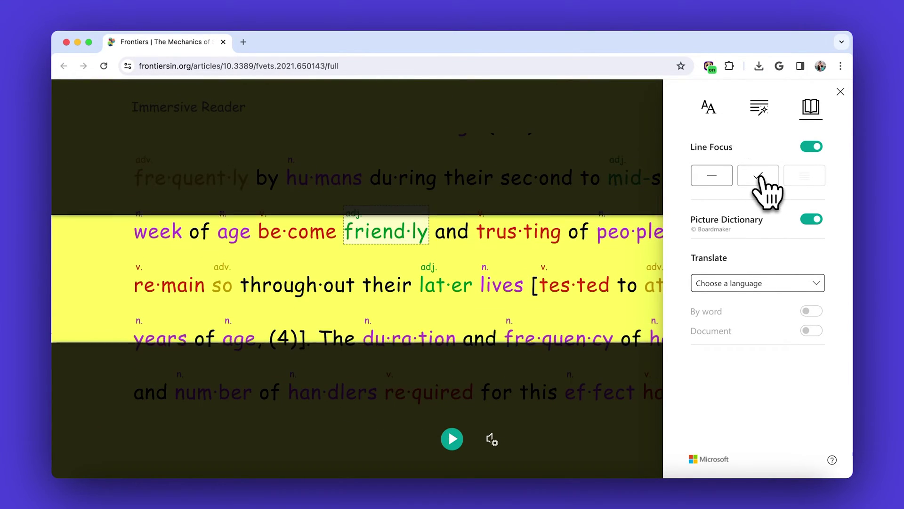
click(711, 177)
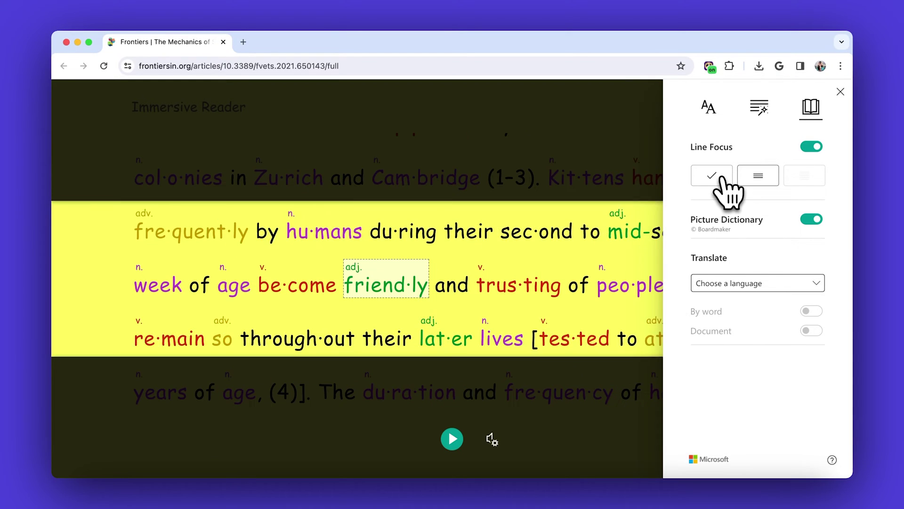
Play then pause read-aloud, and step the line focus up and down
click(453, 440)
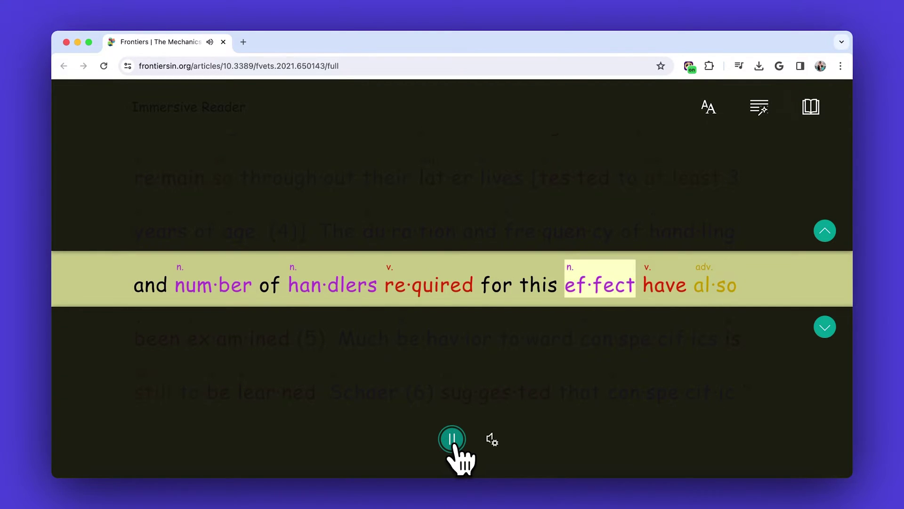
click(453, 440)
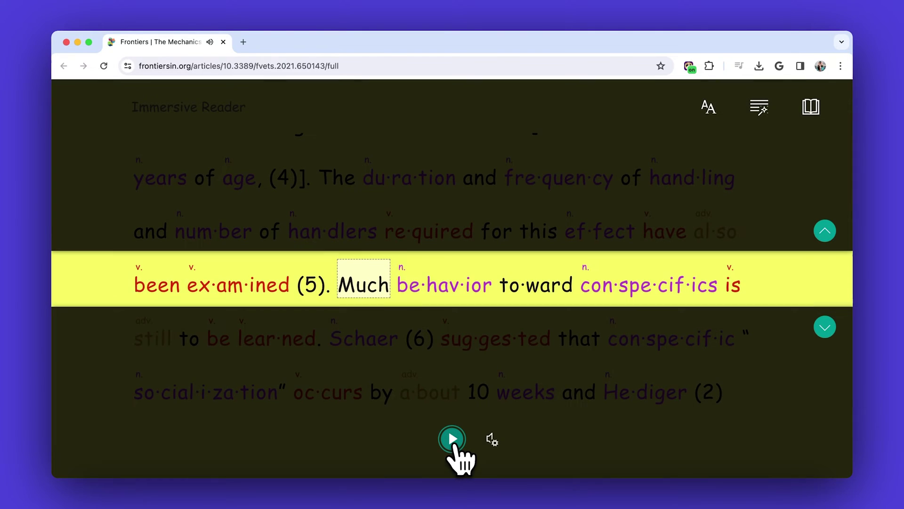
click(826, 231)
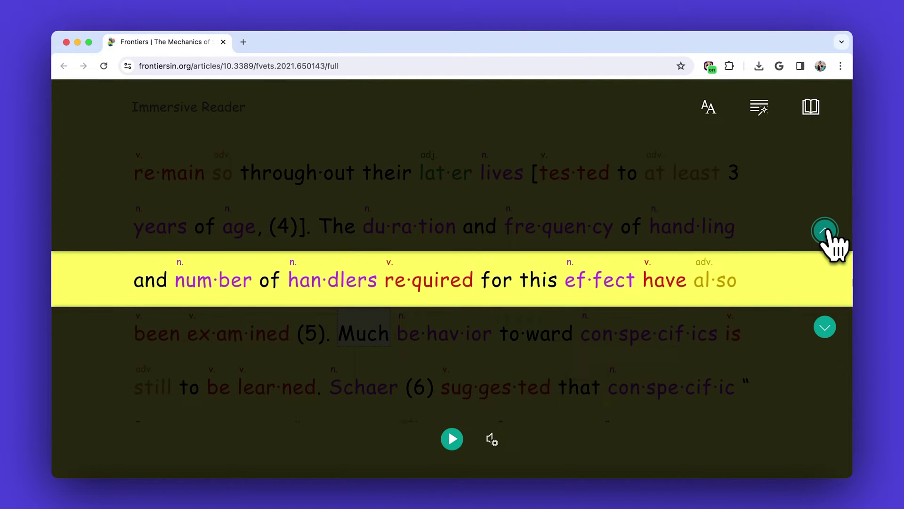
click(825, 231)
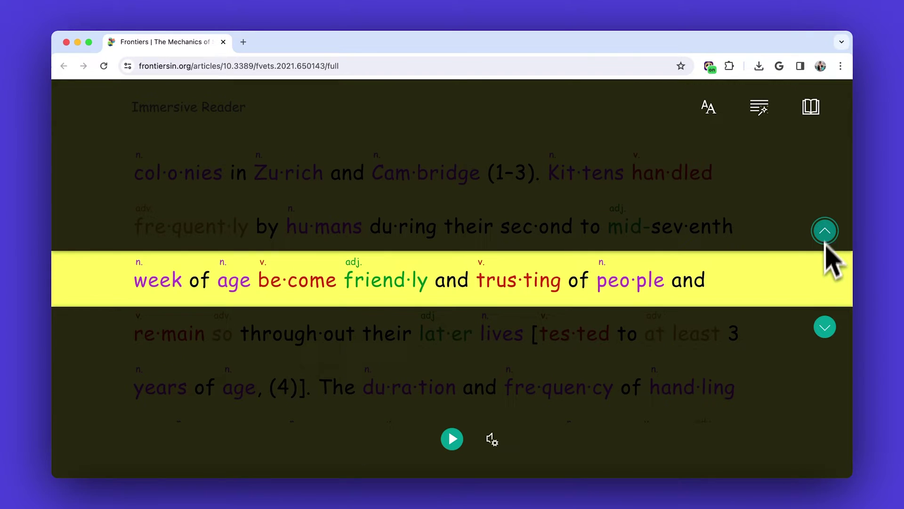
click(825, 328)
click(825, 329)
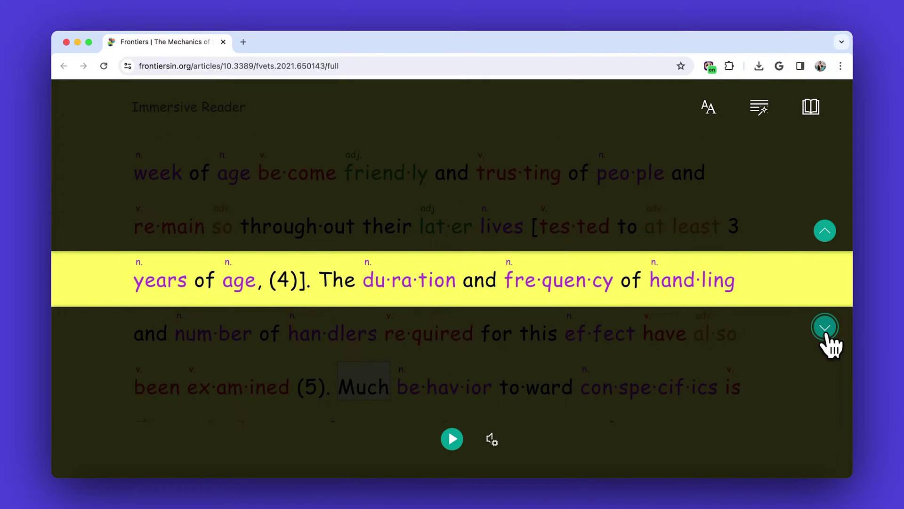
click(825, 231)
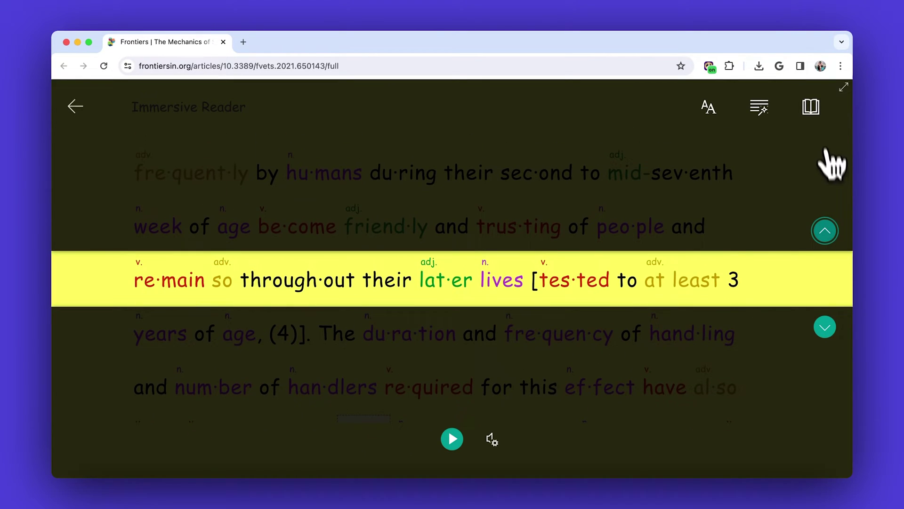
Set the word translation language to Dutch in Reading Preferences
click(811, 106)
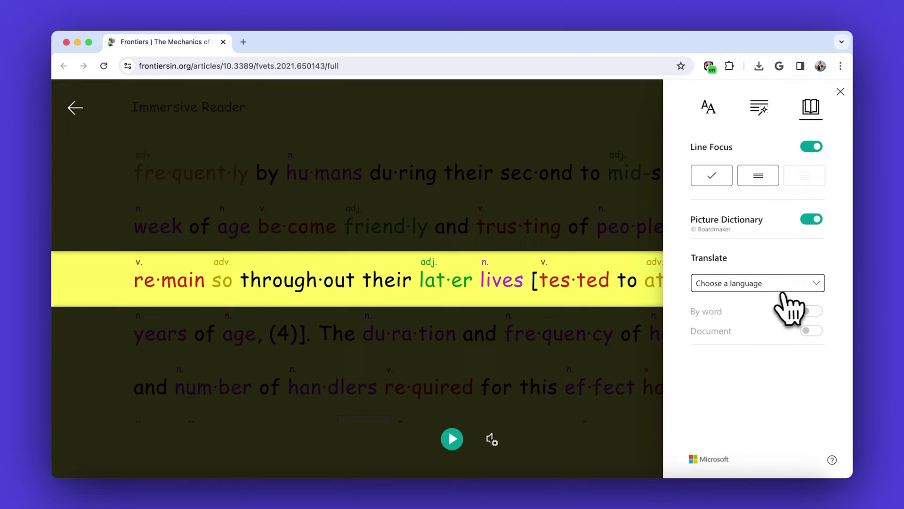
click(813, 284)
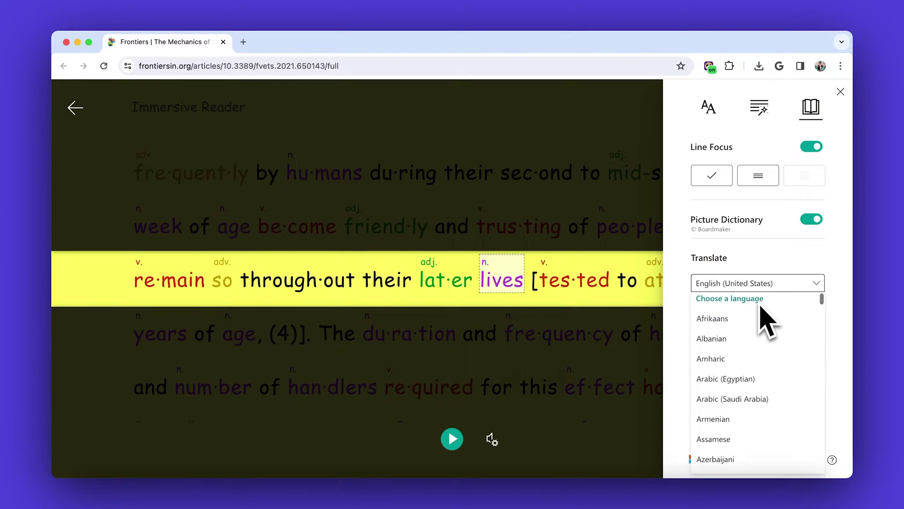
scroll(765, 321, down, 3)
scroll(766, 322, down, 3)
scroll(766, 322, down, 2)
scroll(766, 322, up, 1)
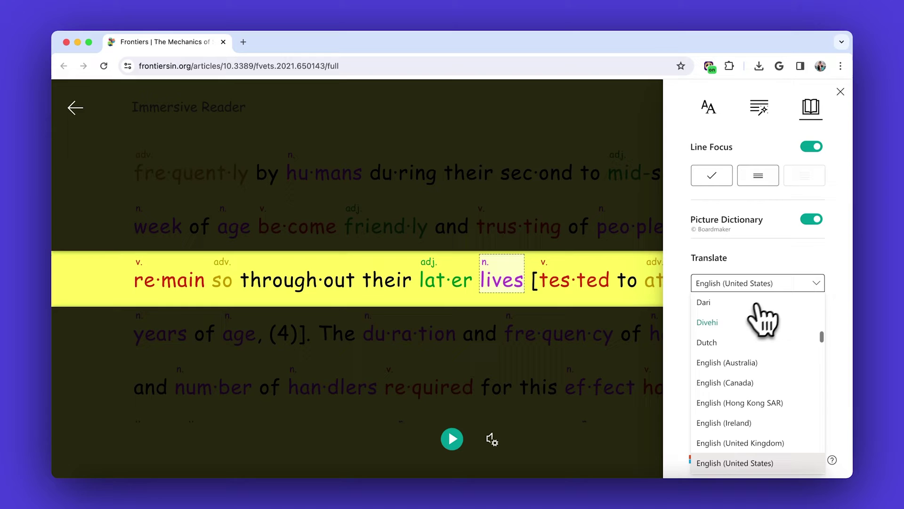
click(739, 347)
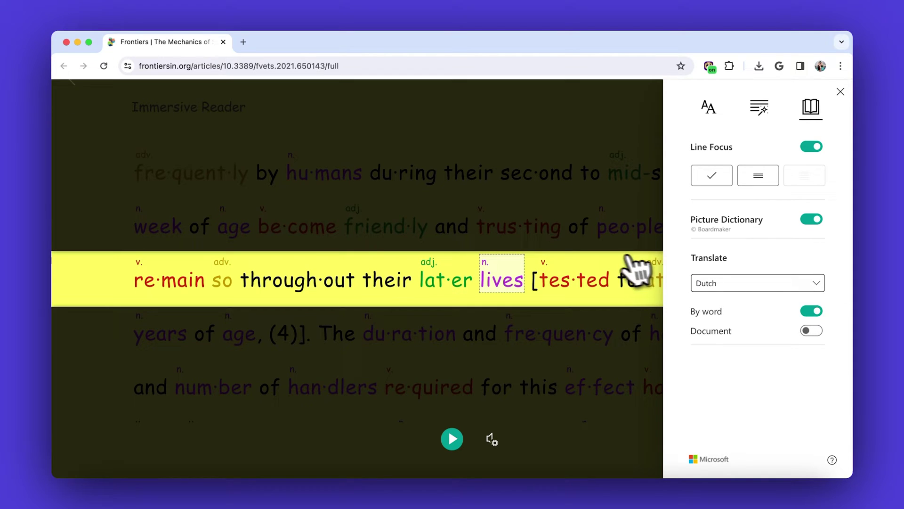
Look up Dutch translations of the words 'lives', 'later' and 'their'
click(502, 281)
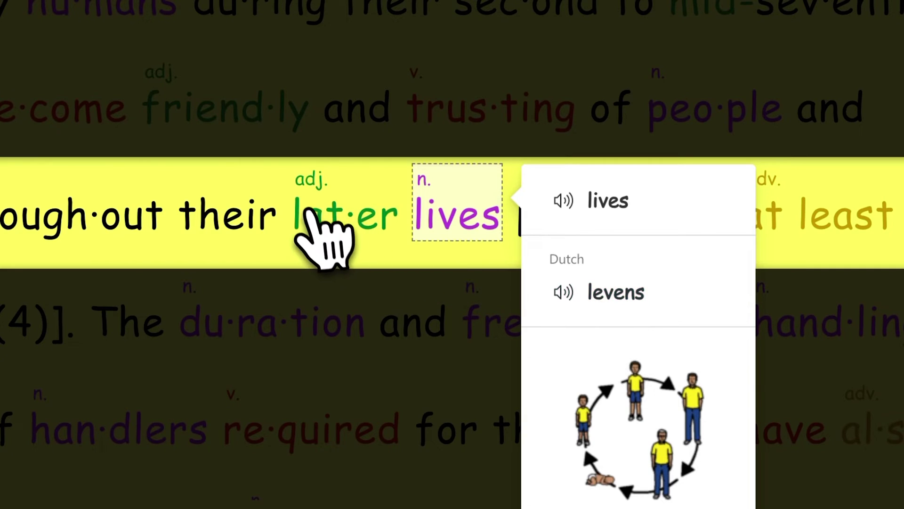
click(322, 215)
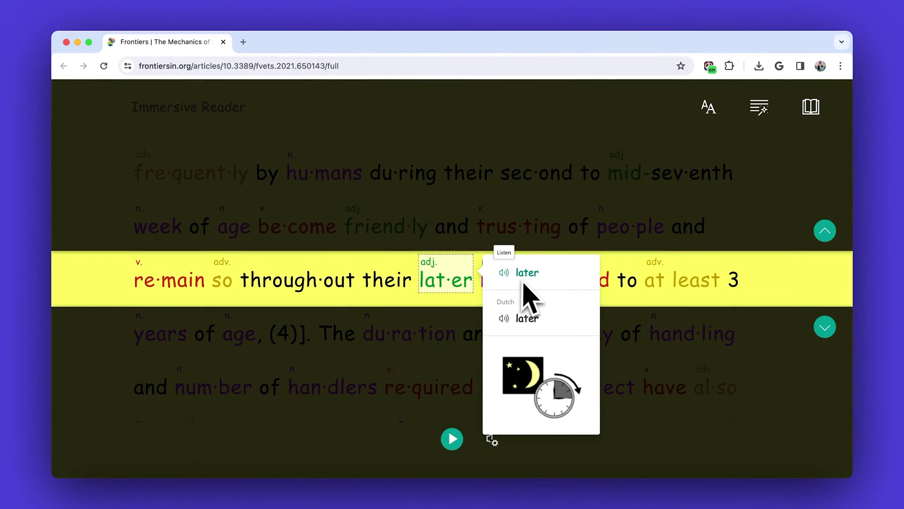
click(387, 281)
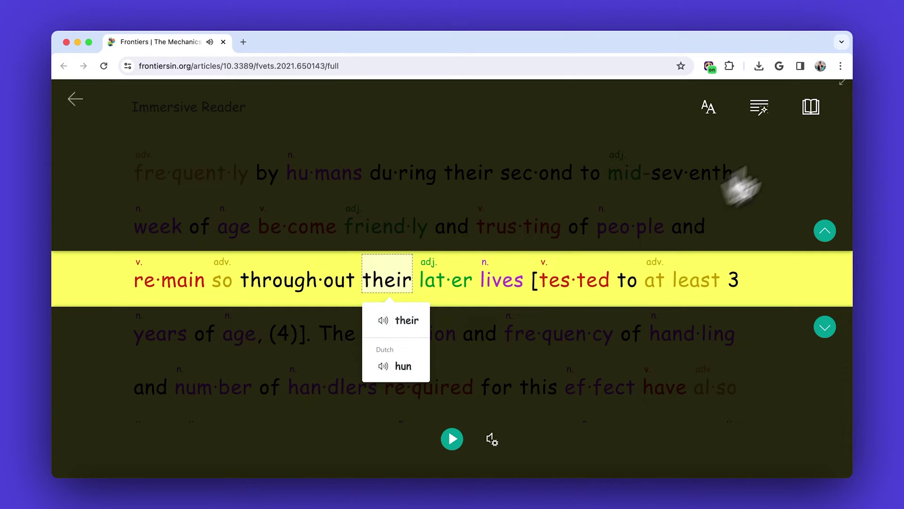
Enable whole-document Dutch translation and turn off line focus
click(811, 107)
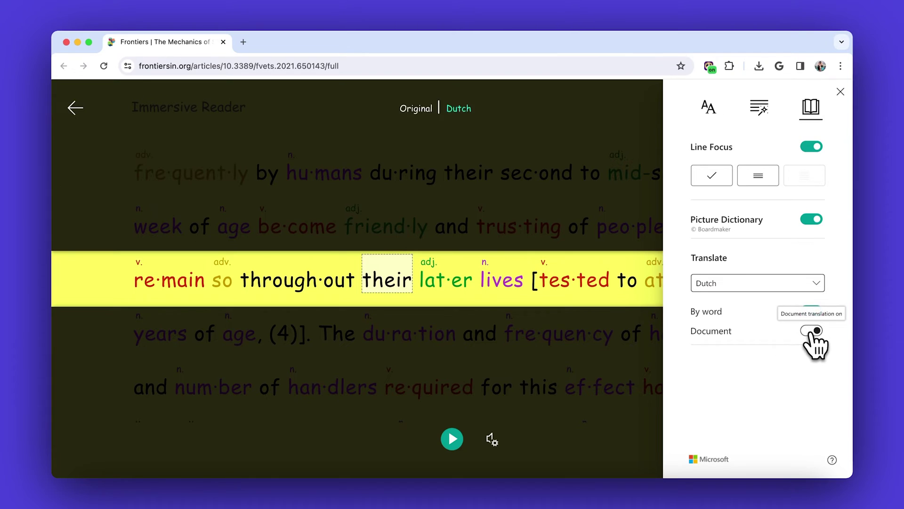
click(812, 331)
click(812, 147)
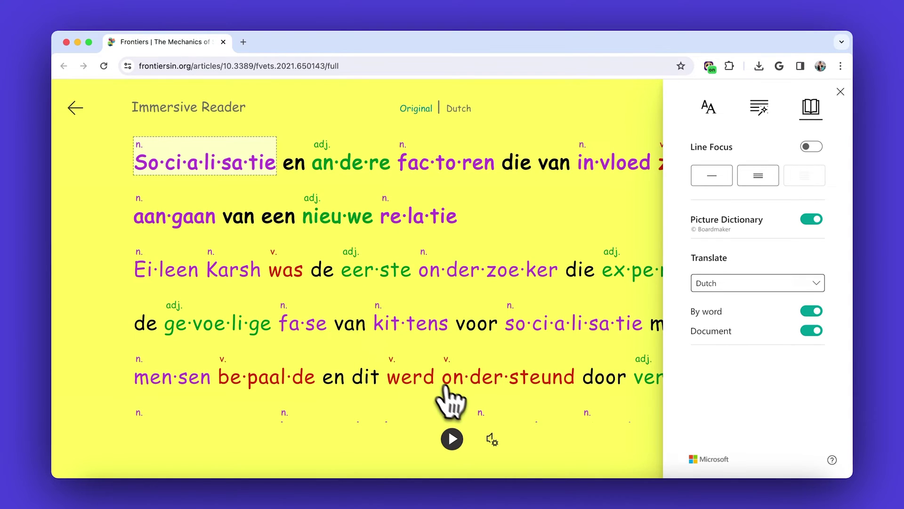
Play then pause read-aloud, and toggle between Dutch and Original, ending on Original
click(452, 439)
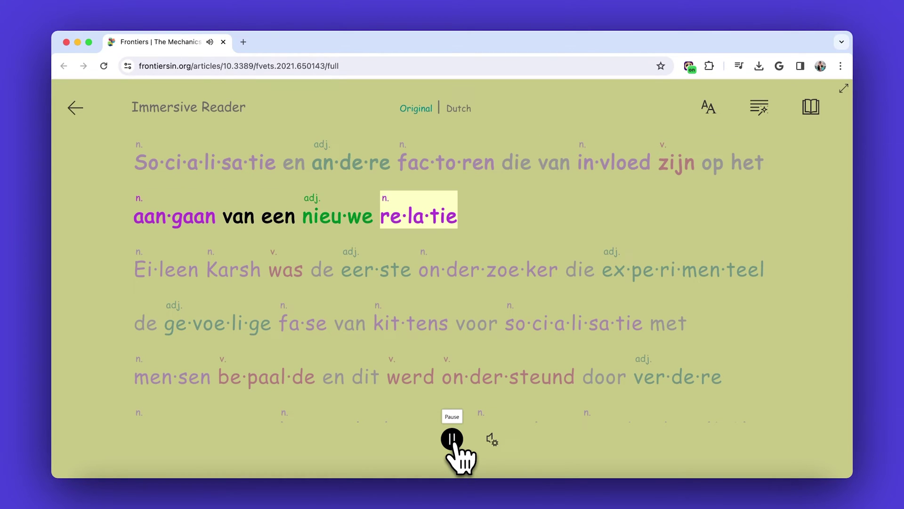
click(452, 439)
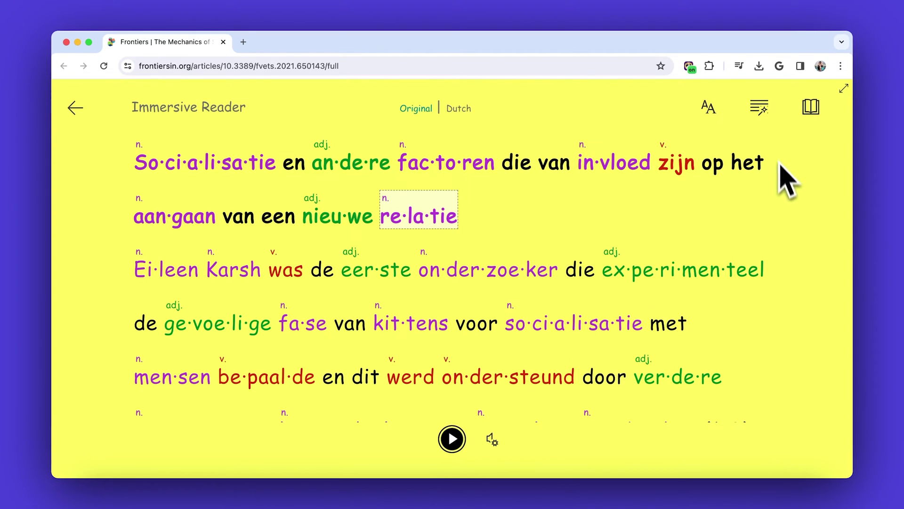
click(415, 108)
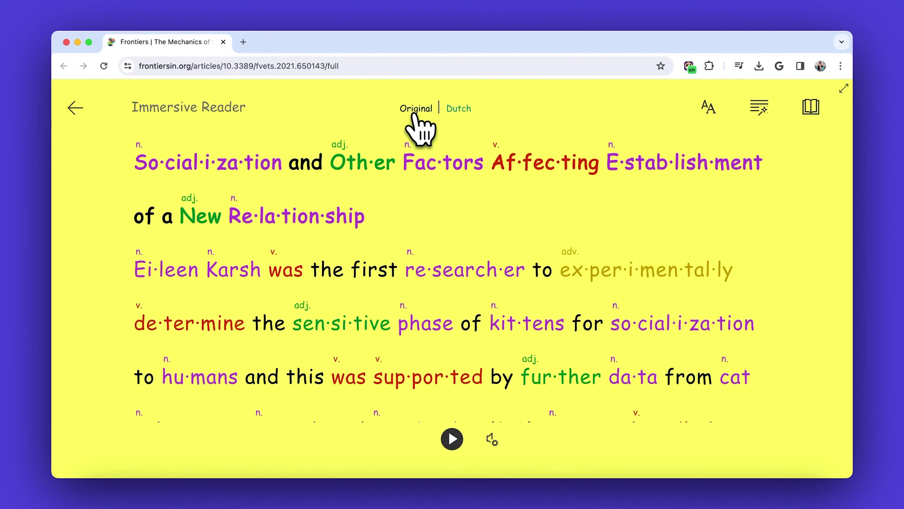
click(459, 108)
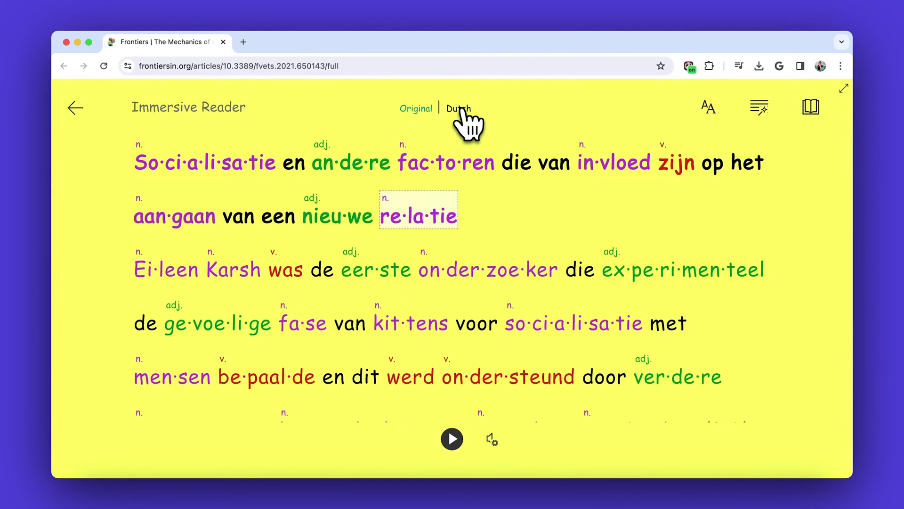
click(416, 108)
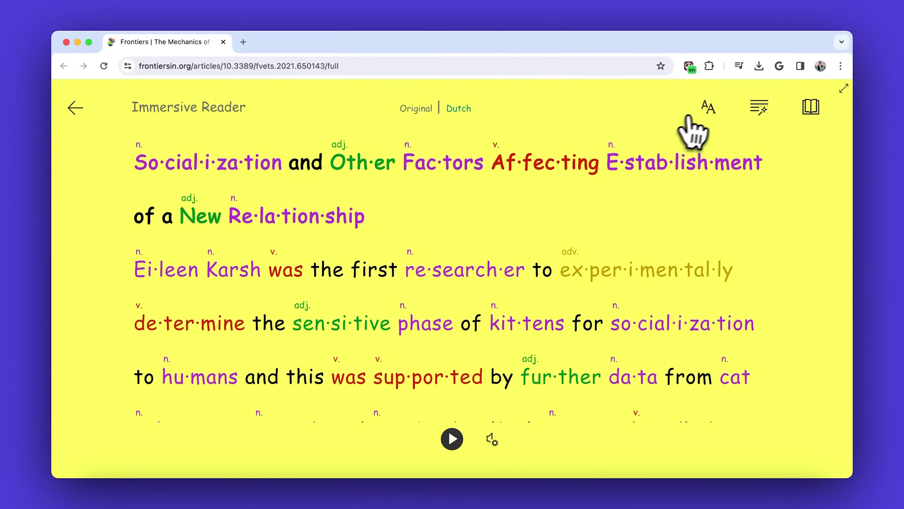
click(845, 91)
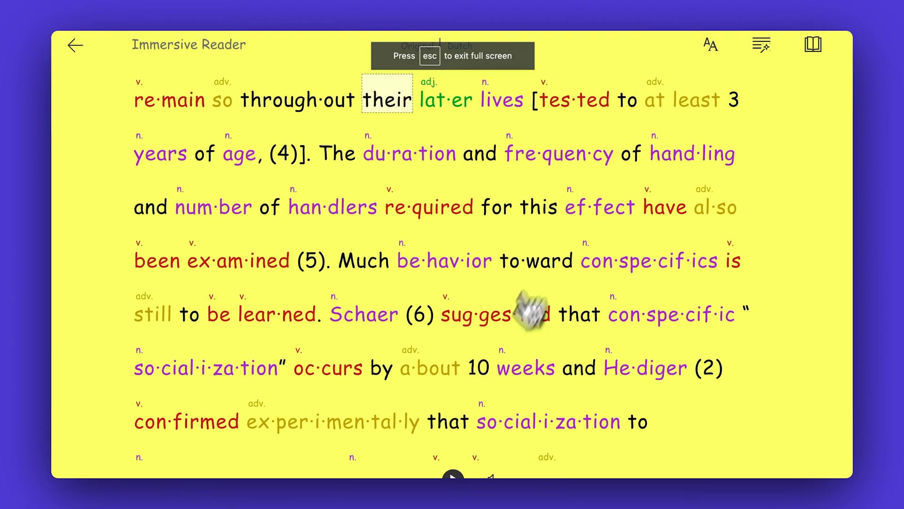
click(834, 92)
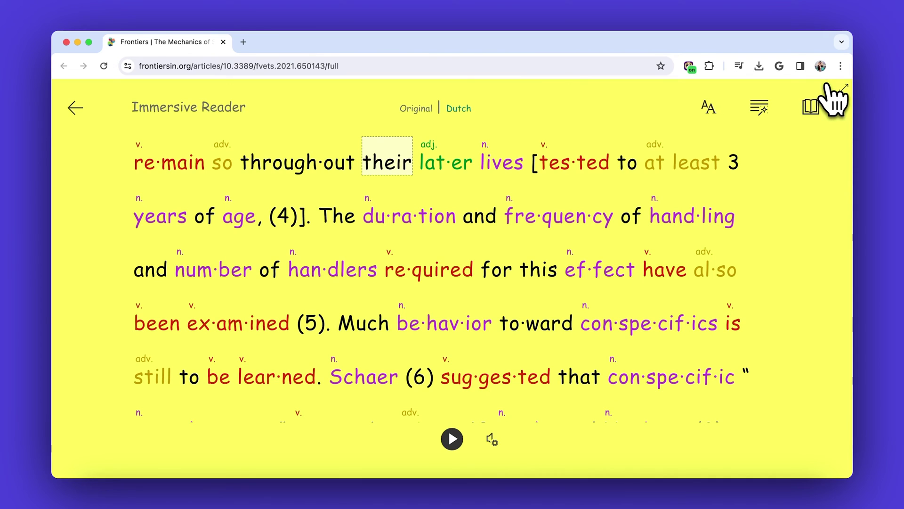